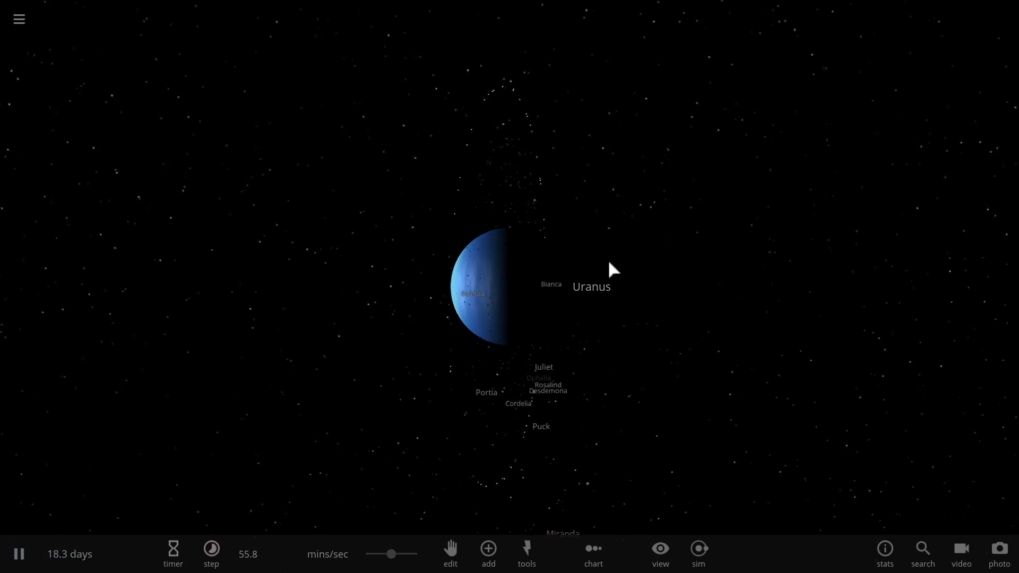
drag(741, 231, 683, 237)
scroll(654, 240, up, 3)
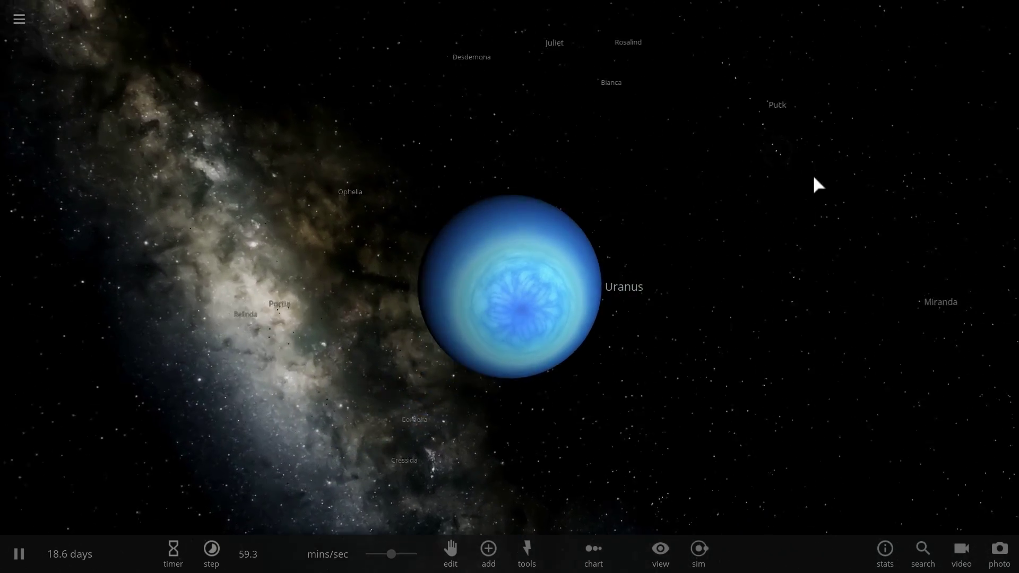
scroll(813, 177, down, 3)
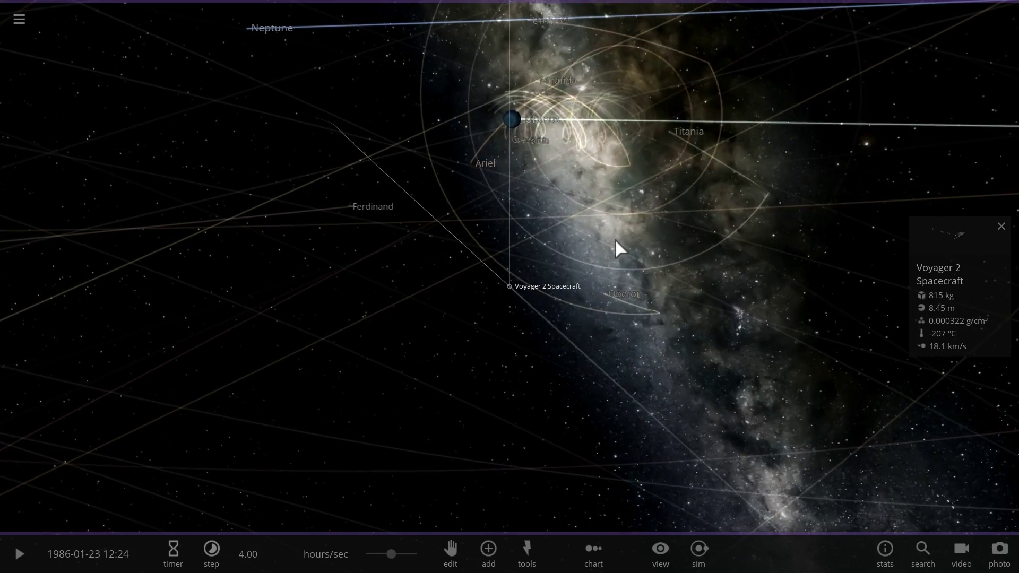
Run the Voyager 2 simulation and follow the spacecraft's approach to Uranus
key(space)
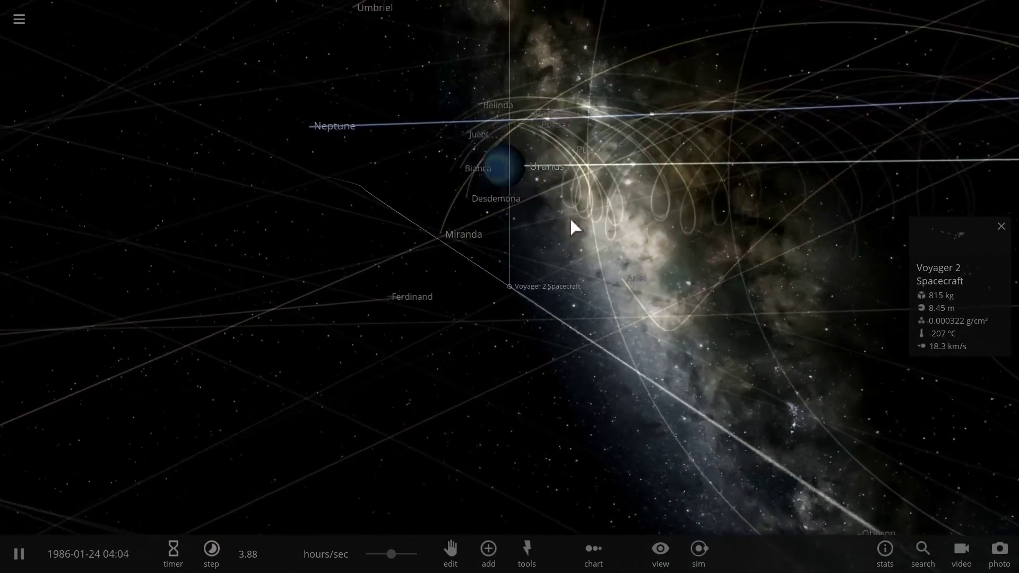
key(space)
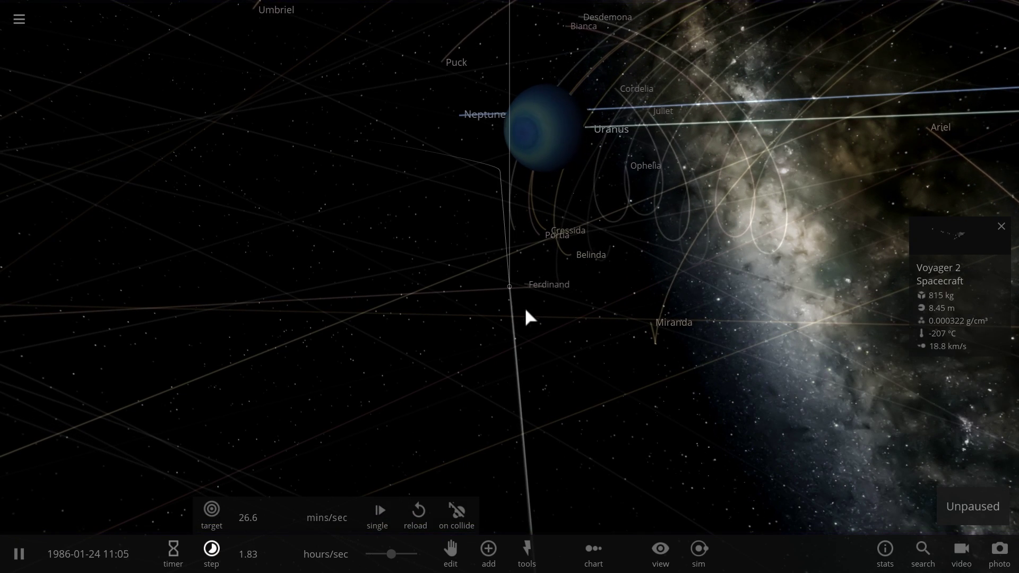
drag(646, 346, 619, 319)
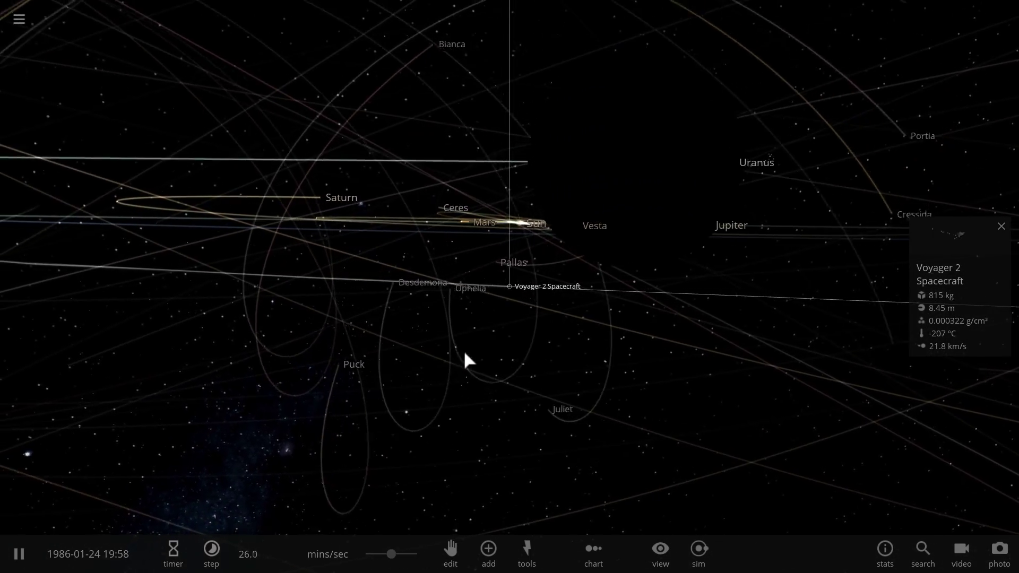
Centre the view on Uranus and examine the planet and its moons' trails from several sides
double_click(585, 189)
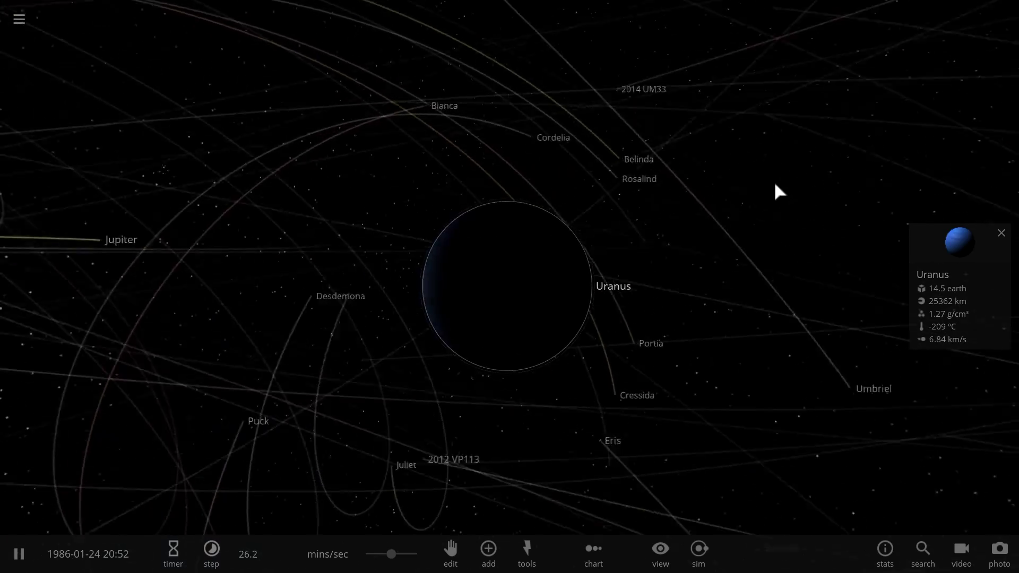
drag(775, 184, 580, 211)
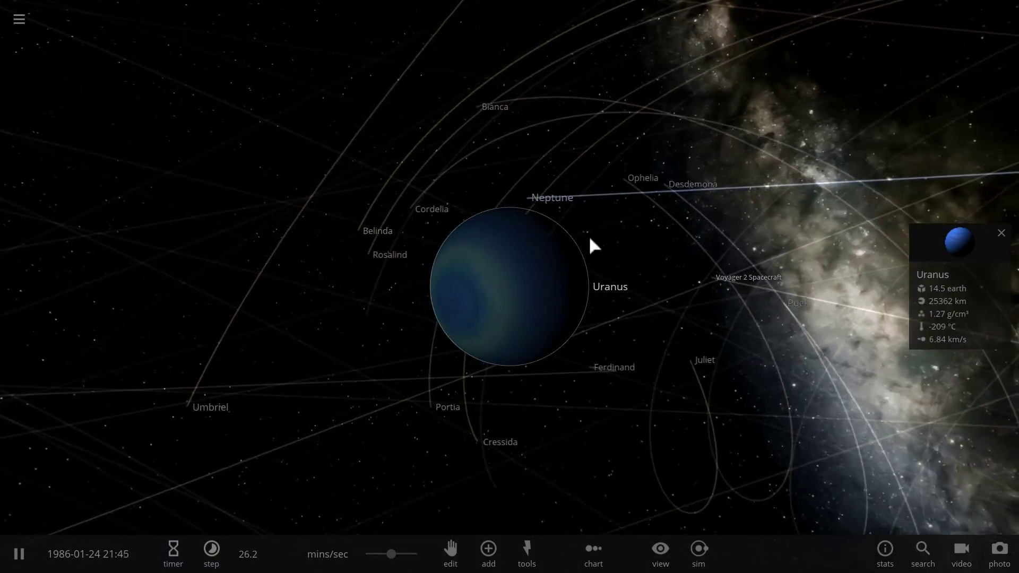
drag(526, 251, 671, 262)
drag(482, 280, 540, 294)
scroll(540, 293, up, 3)
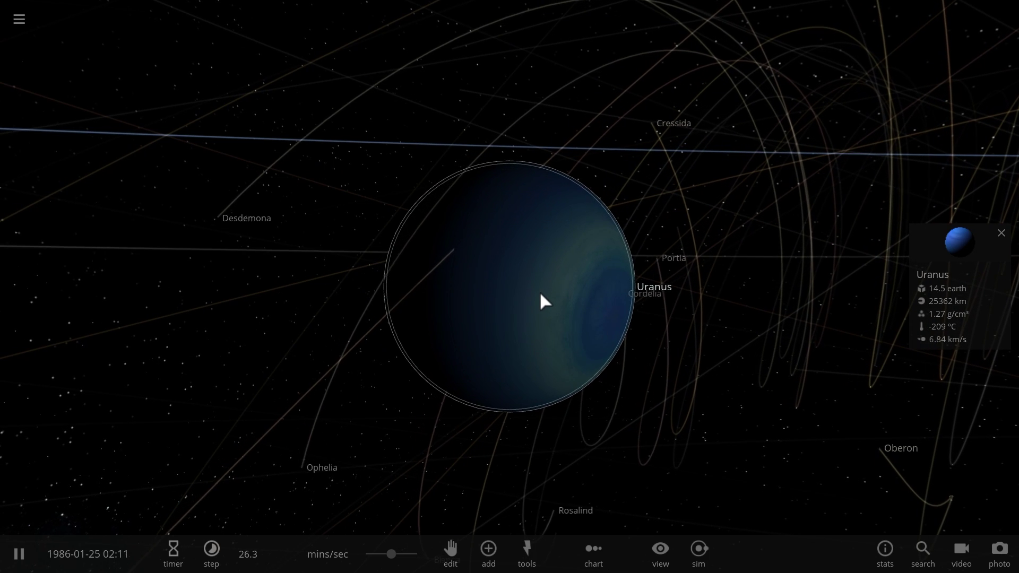
Open the "Uranus & Moons" simulation
click(21, 23)
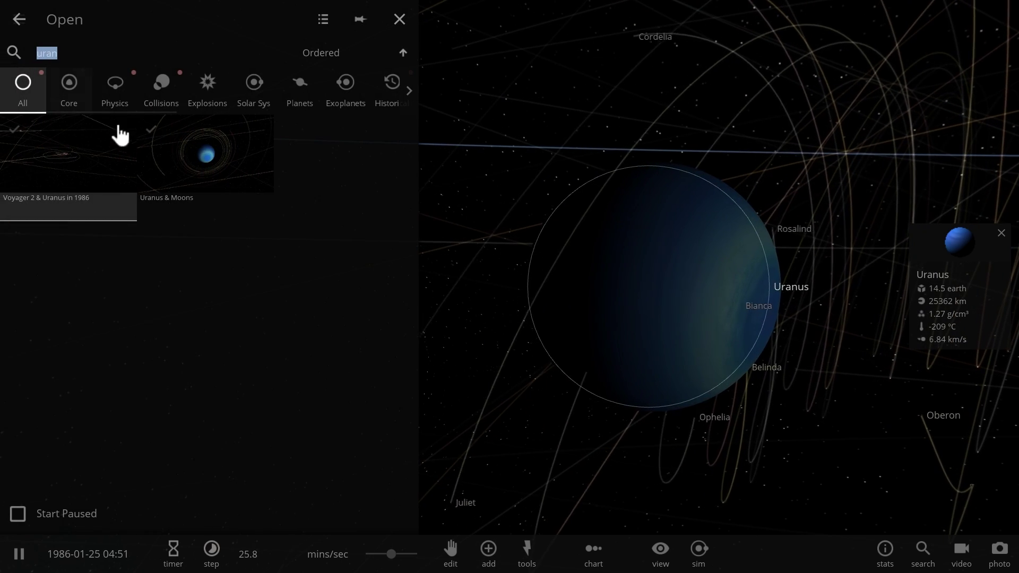
click(200, 150)
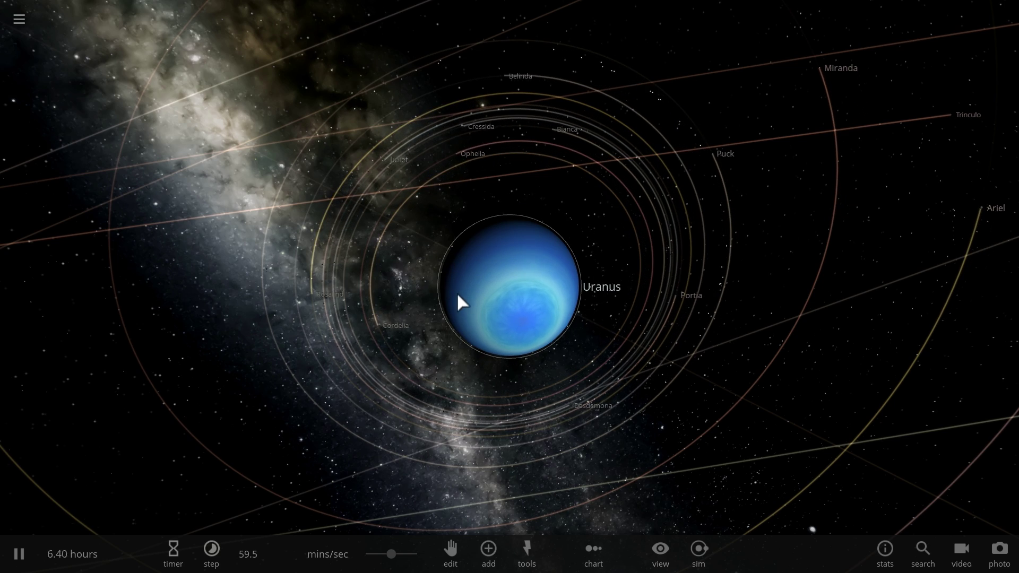
drag(486, 293, 471, 297)
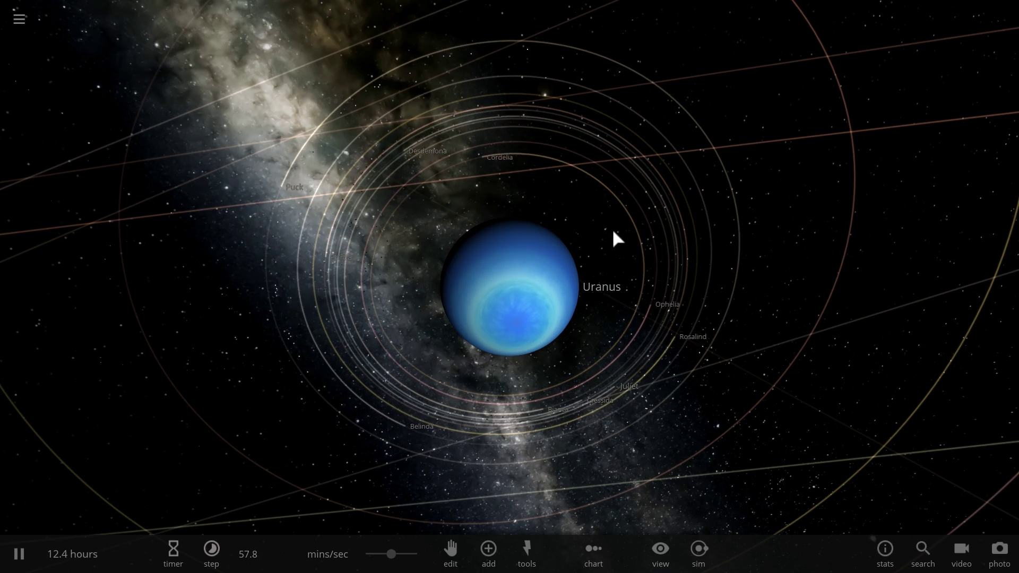
Pause the simulation, focus on the moon Cressida, and resume to follow its orbit around Uranus
key(space)
scroll(573, 232, up, 2)
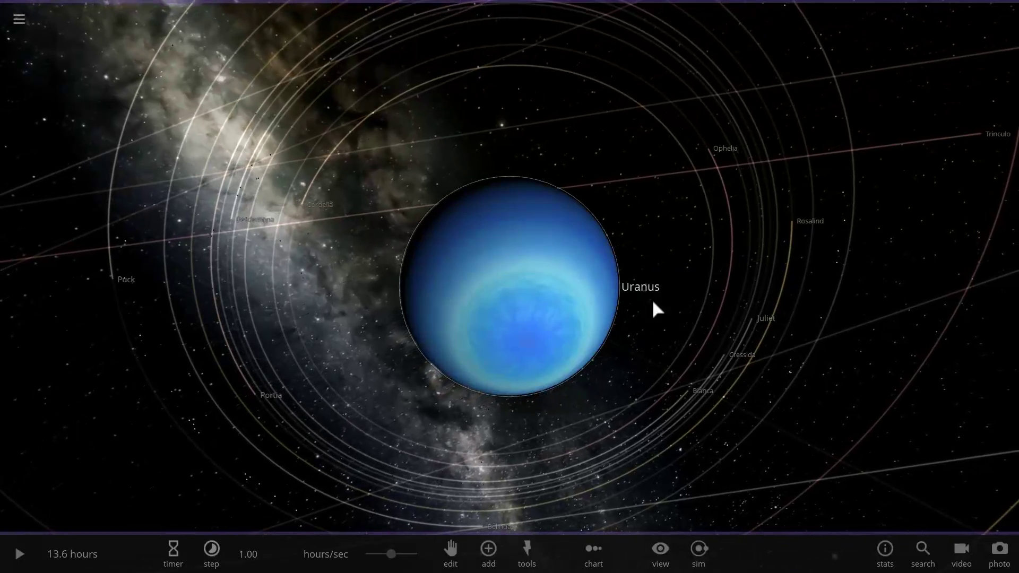
click(722, 353)
key(space)
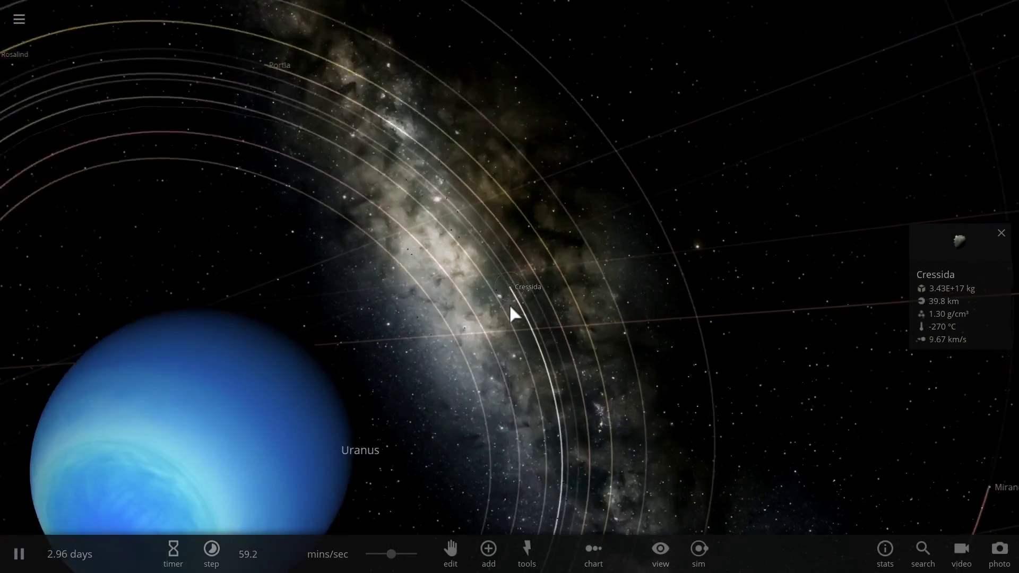
Switch the focus to the moon Desdemona and resume the simulation with the view close to it
scroll(510, 306, down, 3)
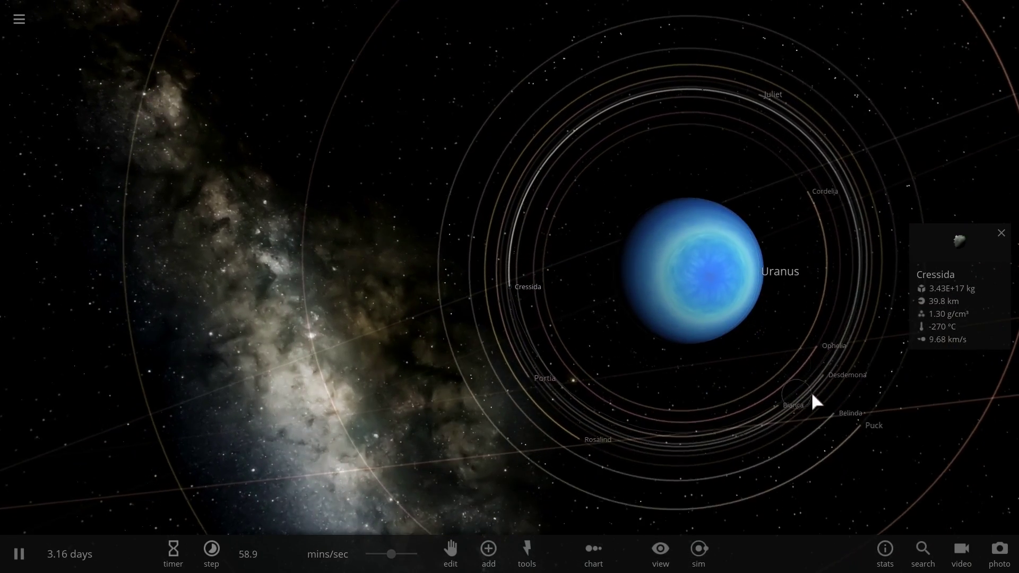
key(space)
double_click(828, 345)
key(space)
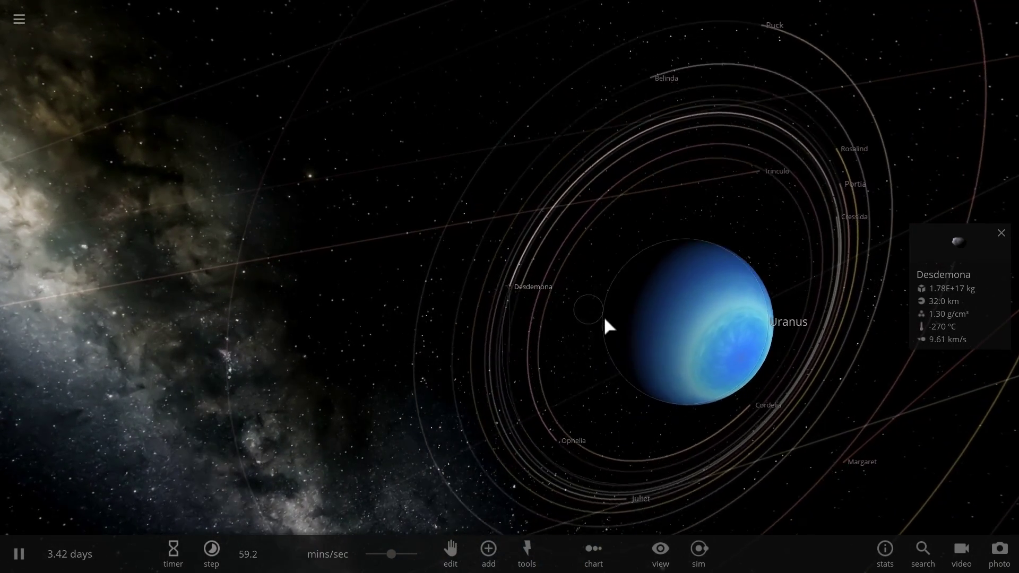
scroll(589, 308, up, 3)
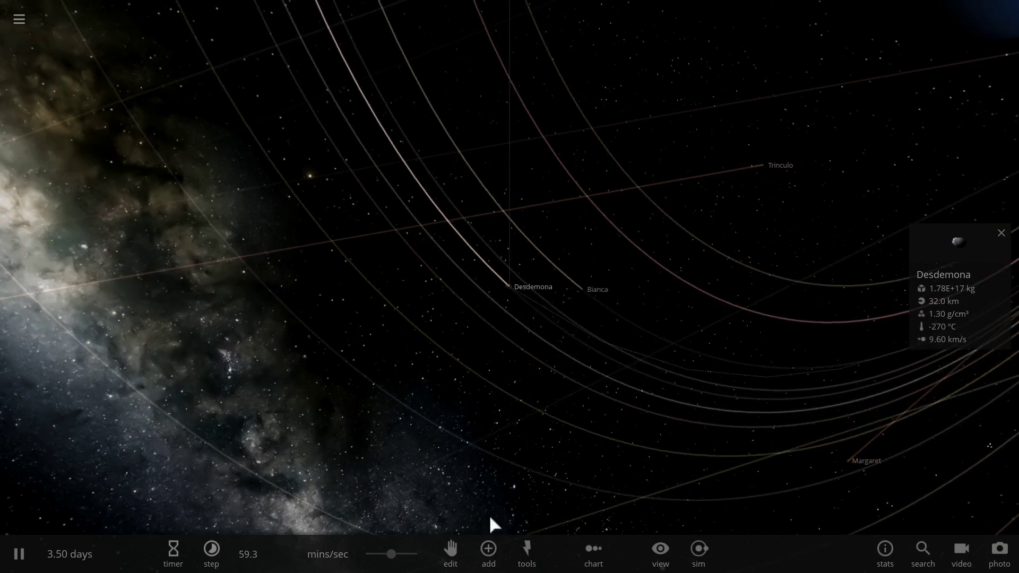
Slow the simulation to 2.16 mins/sec and use the Explode tool on the moons Desdemona and Juliet
click(526, 552)
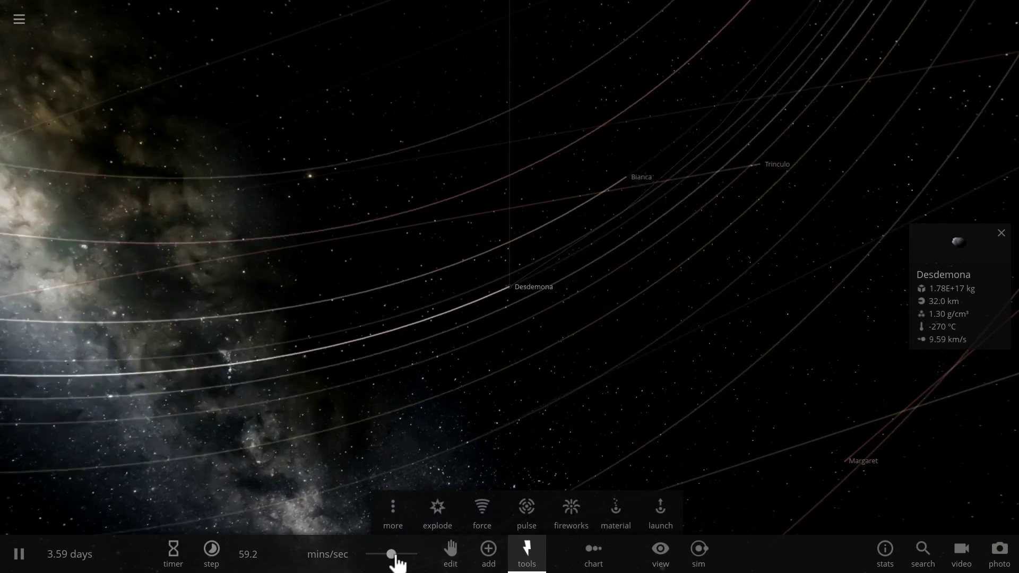
drag(397, 558, 359, 558)
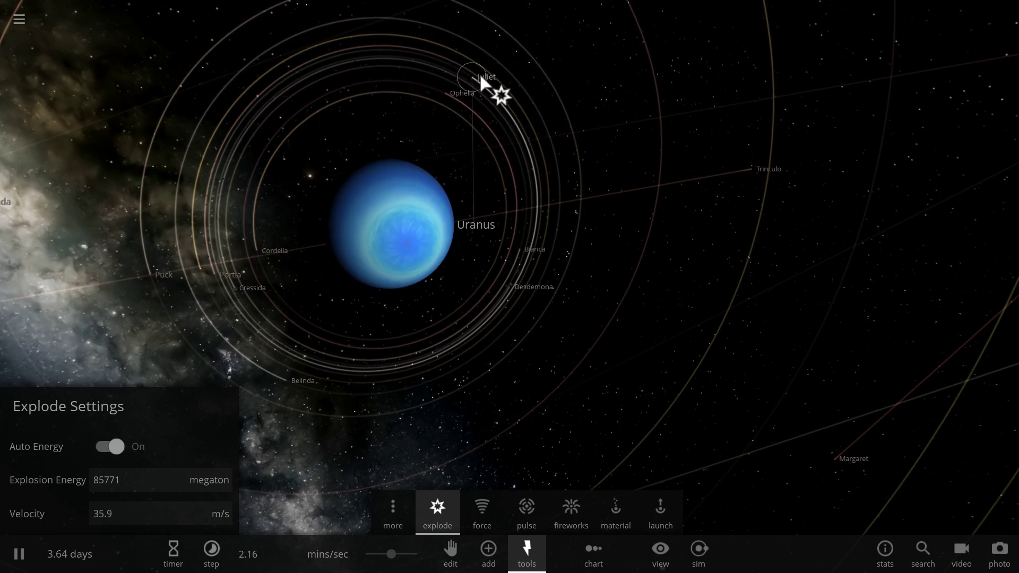
key(Escape)
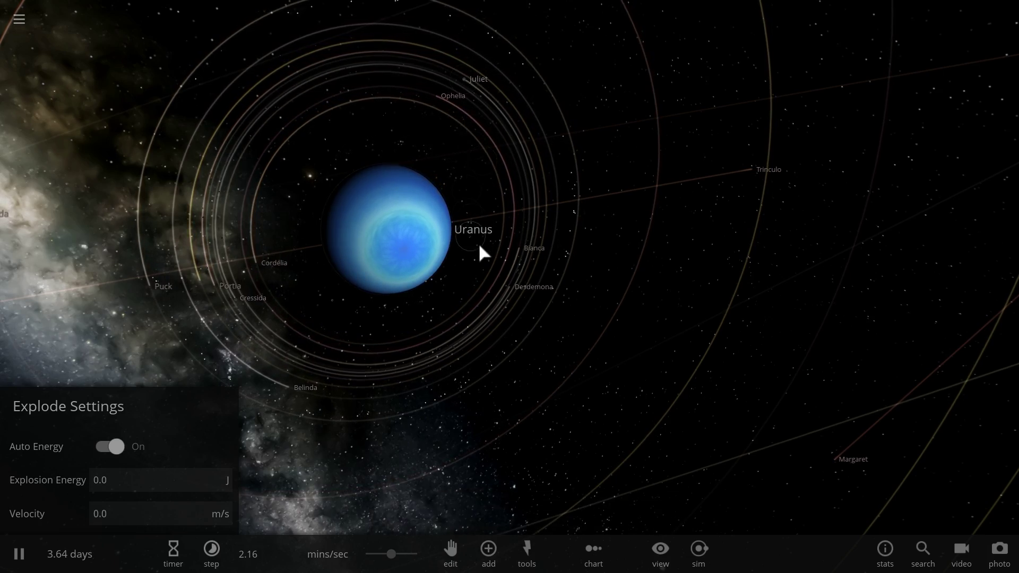
drag(478, 243, 477, 260)
scroll(477, 265, up, 3)
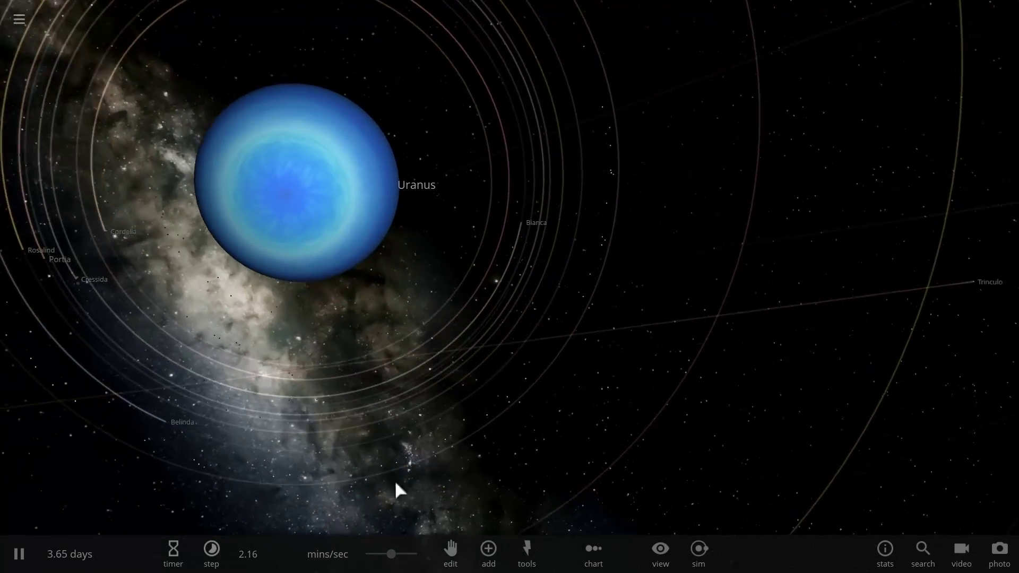
Speed the simulation up to about 26 mins/sec and pause it to inspect a moon fragment in orbit
drag(395, 554, 419, 558)
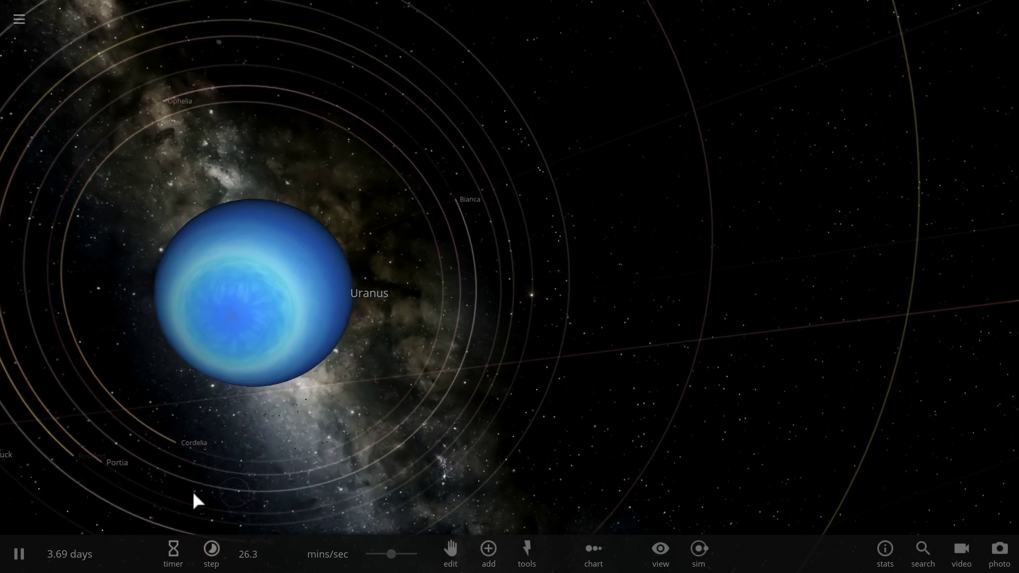
key(space)
drag(163, 496, 464, 350)
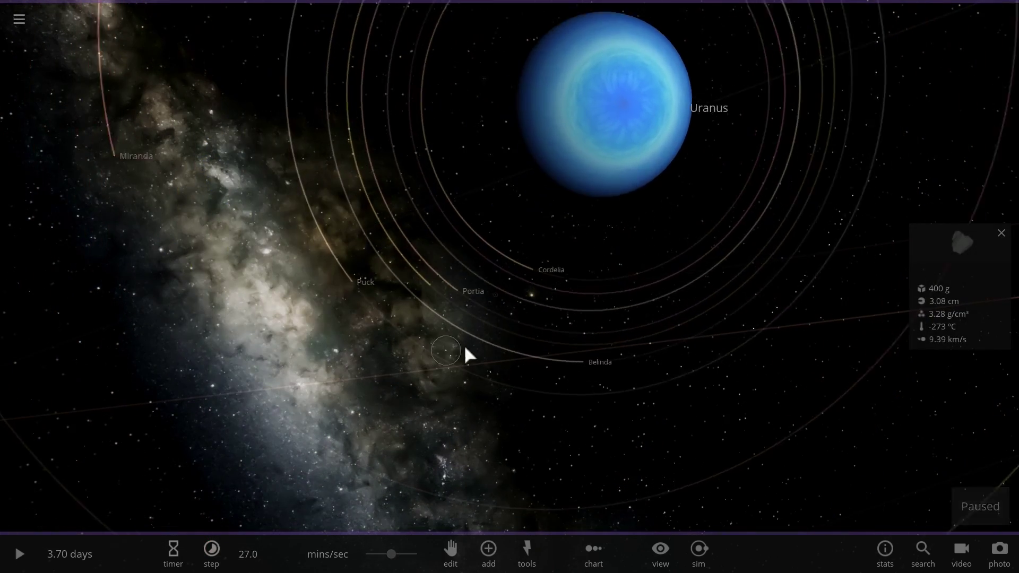
key(space)
key(space)
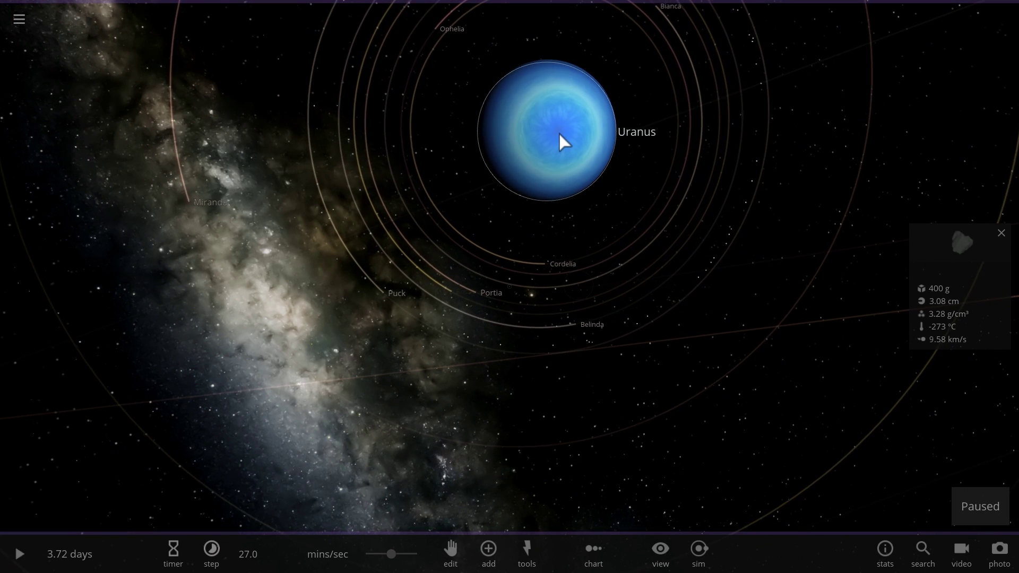
Add the Uranus ring preset with 2500 particles around Uranus and resume the simulation
click(560, 134)
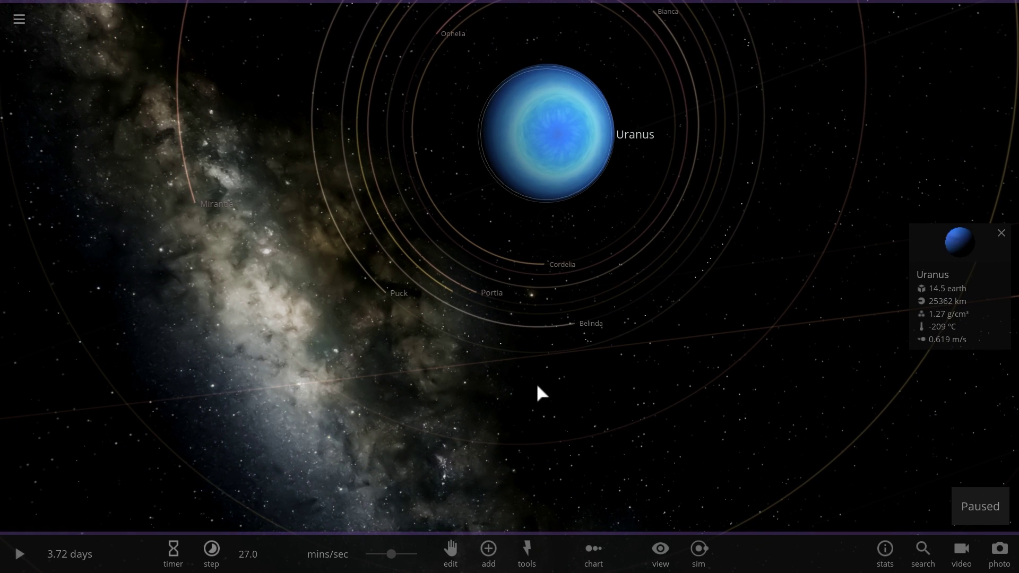
click(488, 554)
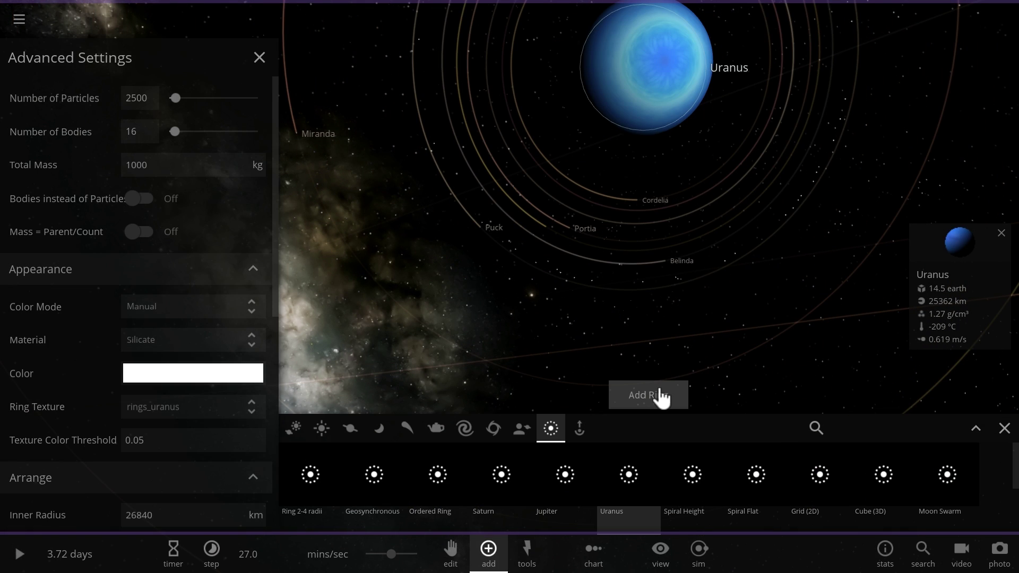
click(262, 57)
key(space)
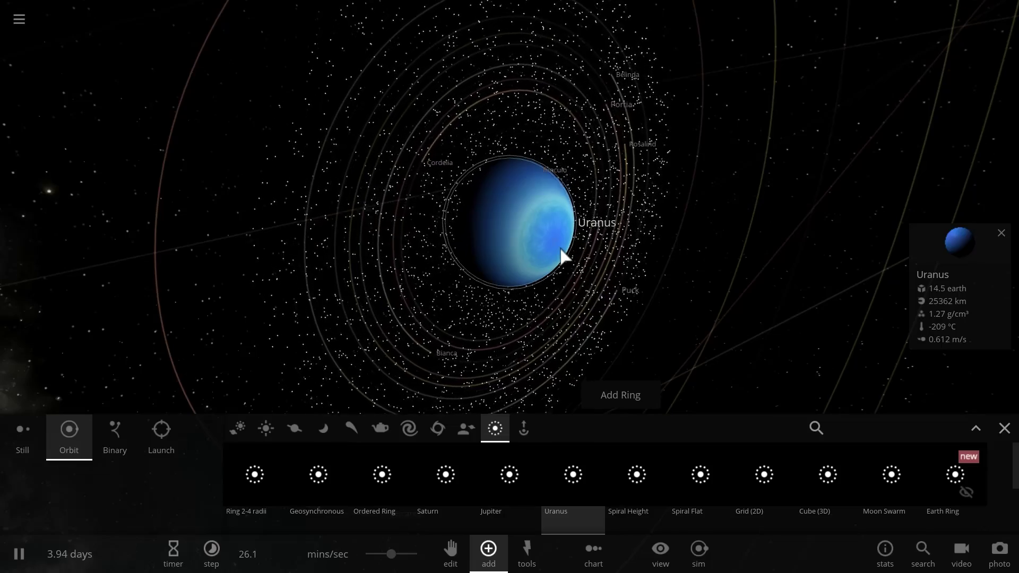
drag(548, 266, 450, 263)
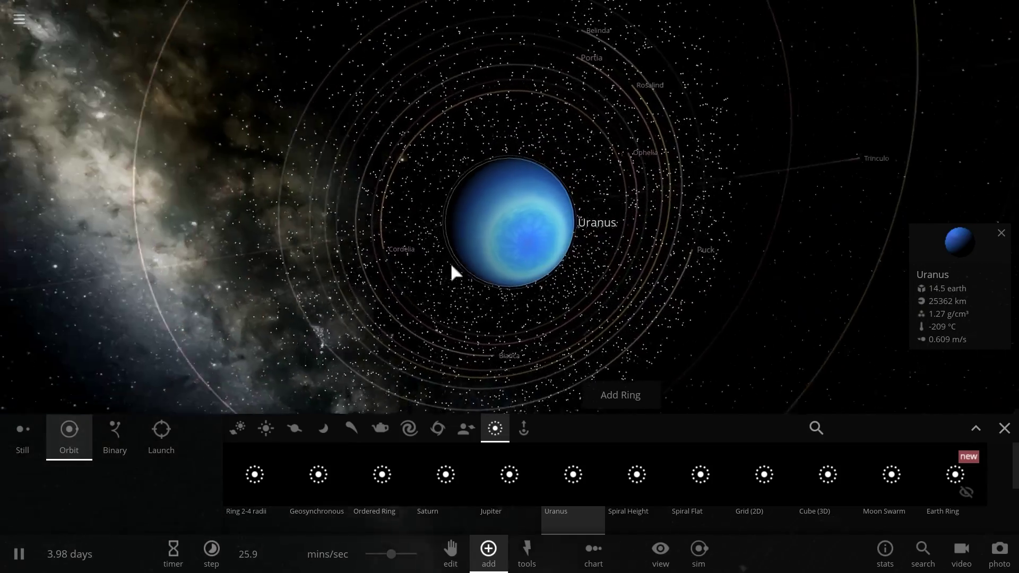
Focus on the moon Belinda and examine its orbit among the ring particles
scroll(623, 149, down, 3)
double_click(518, 88)
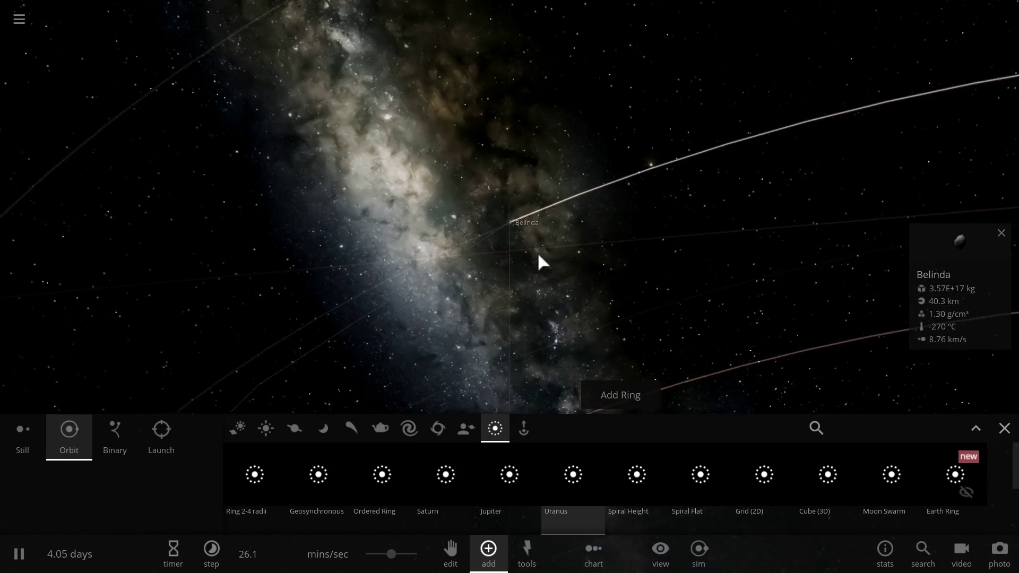
scroll(537, 245, down, 3)
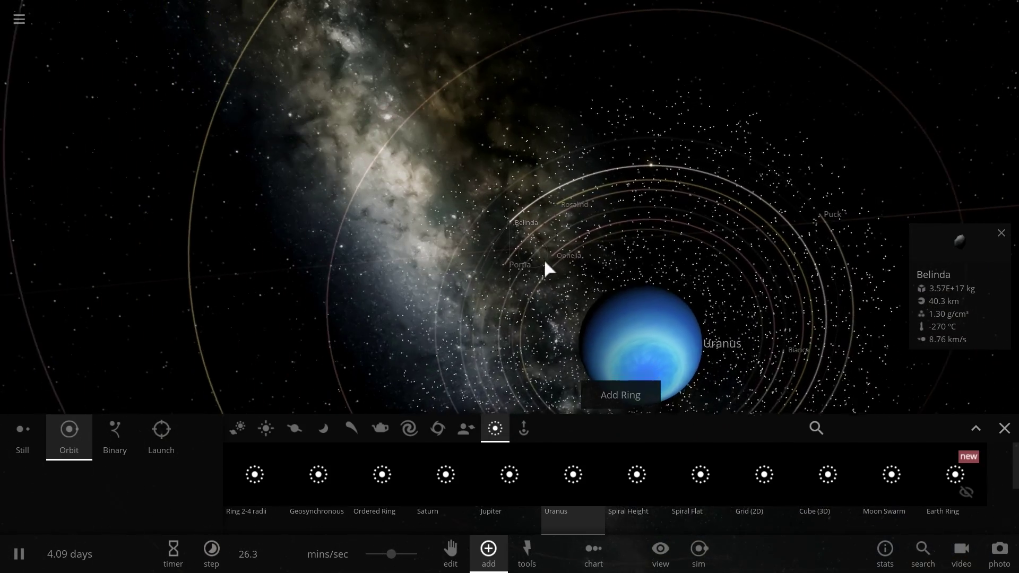
scroll(549, 264, down, 3)
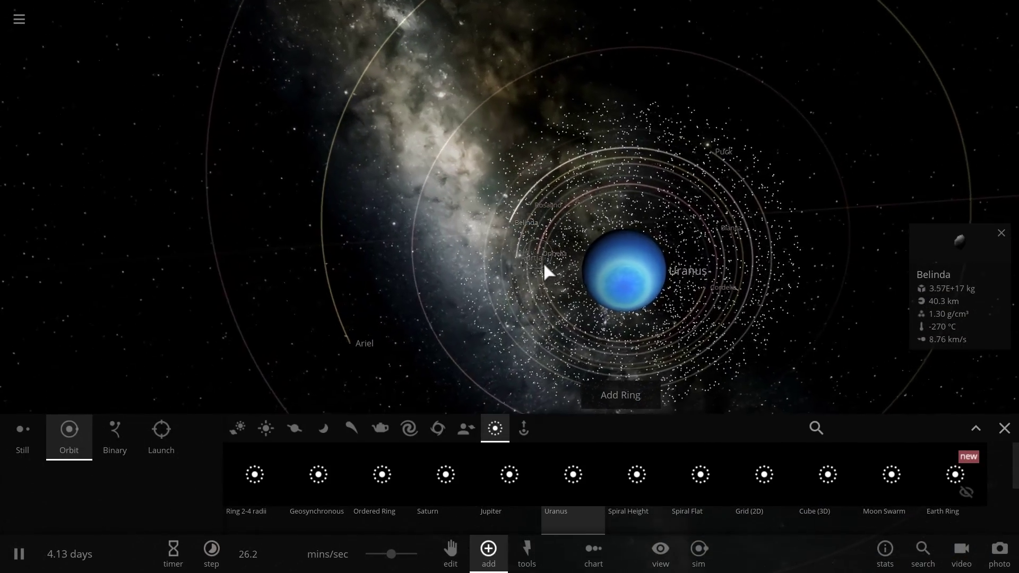
scroll(561, 231, up, 5)
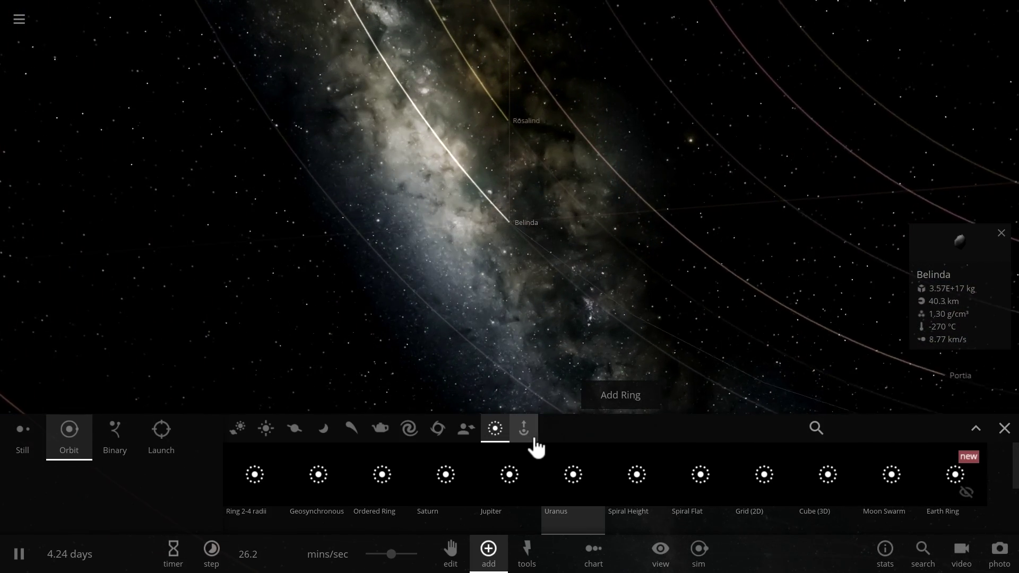
Explode the moon Belinda with automatic explosion energy and put the Explode tool away
key(space)
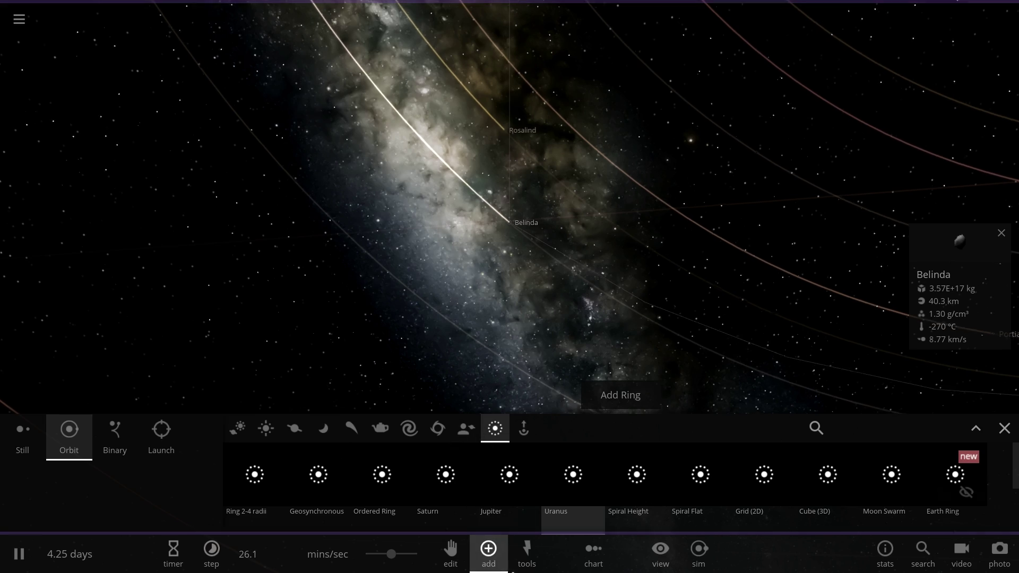
click(527, 552)
click(437, 508)
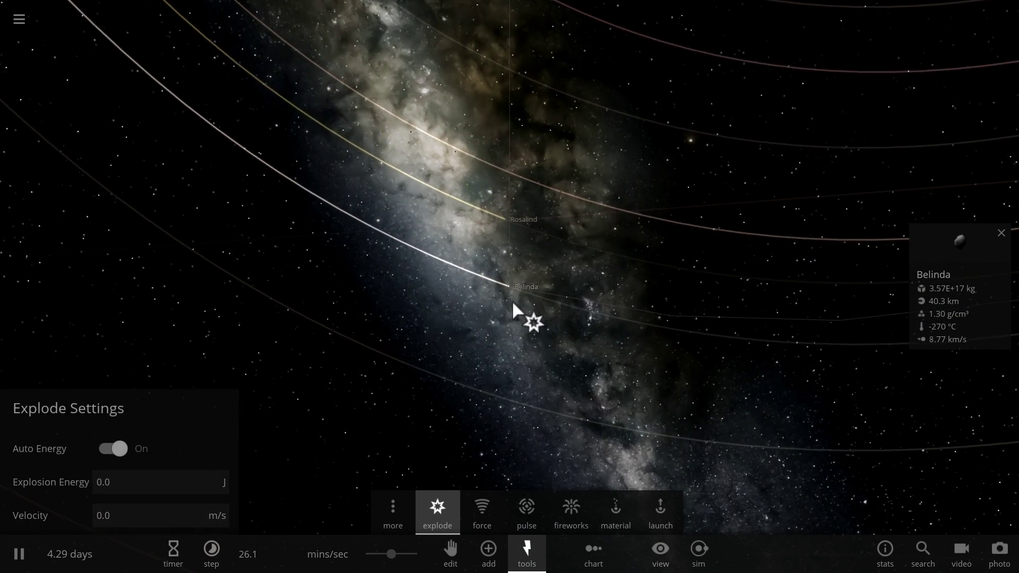
click(510, 288)
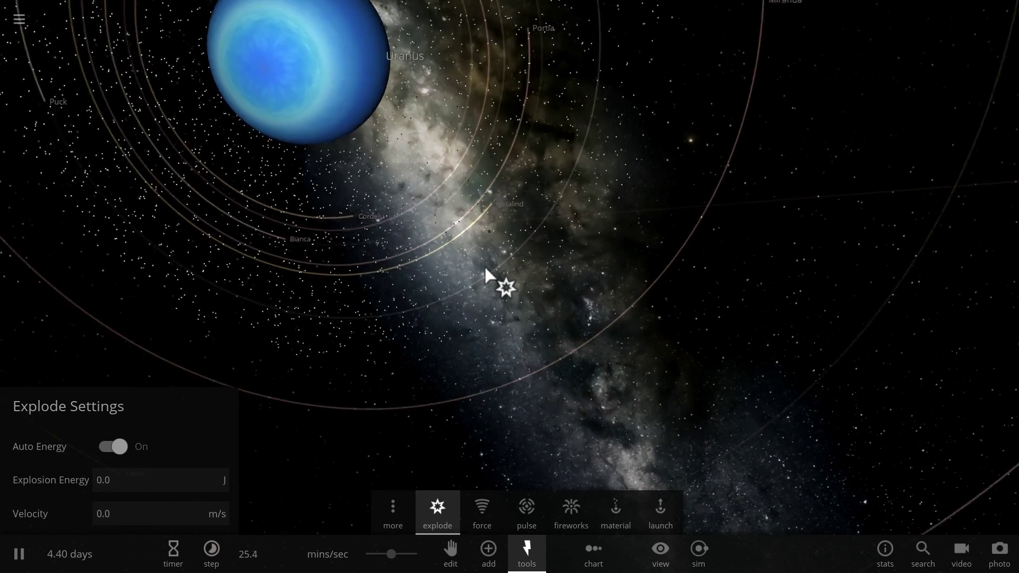
scroll(484, 265, down, 2)
key(Escape)
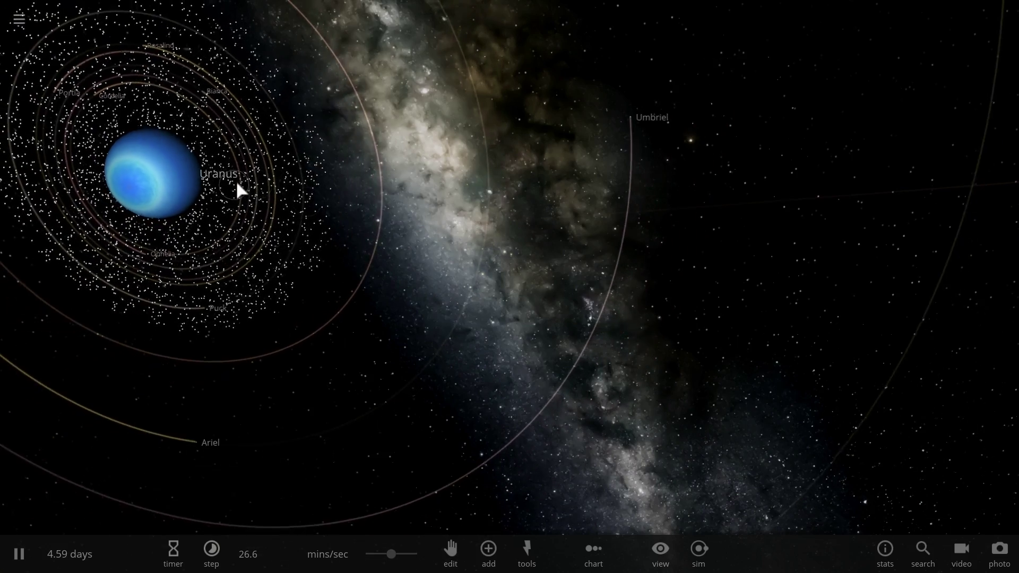
Focus on Uranus and examine the particle ring around it from both poles and close to the ring plane
double_click(149, 183)
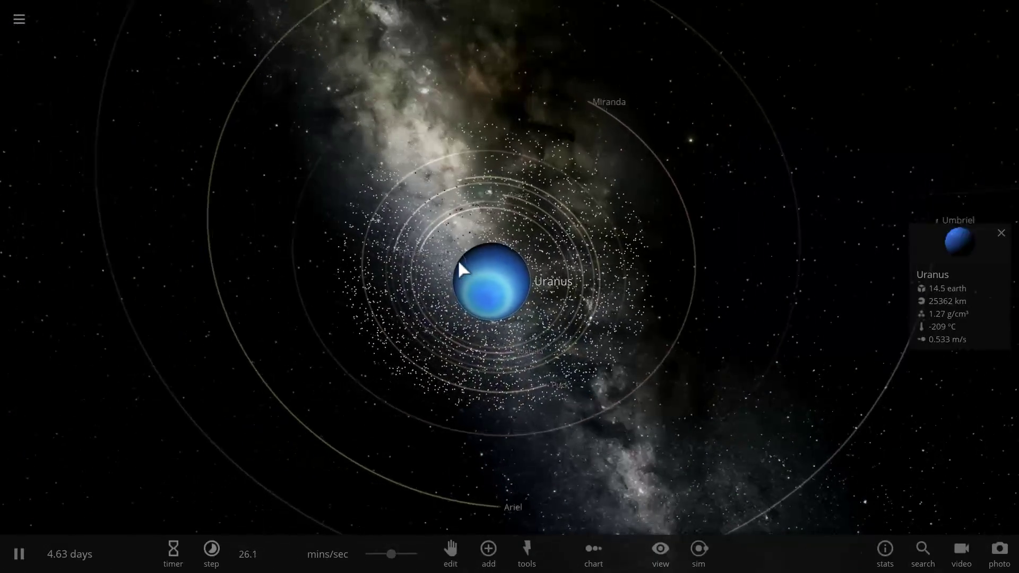
drag(458, 259, 329, 278)
scroll(493, 244, up, 3)
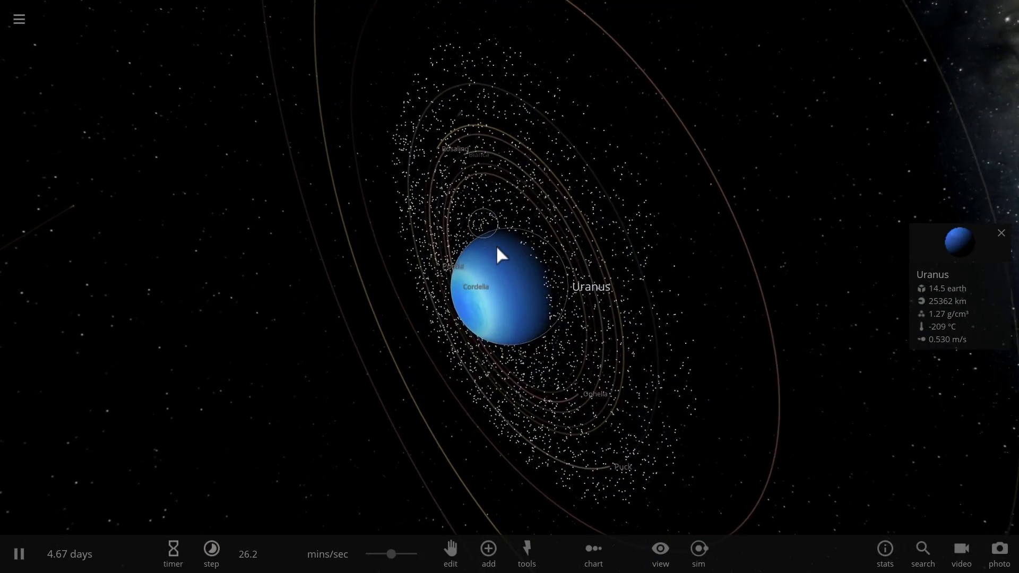
drag(551, 243, 443, 266)
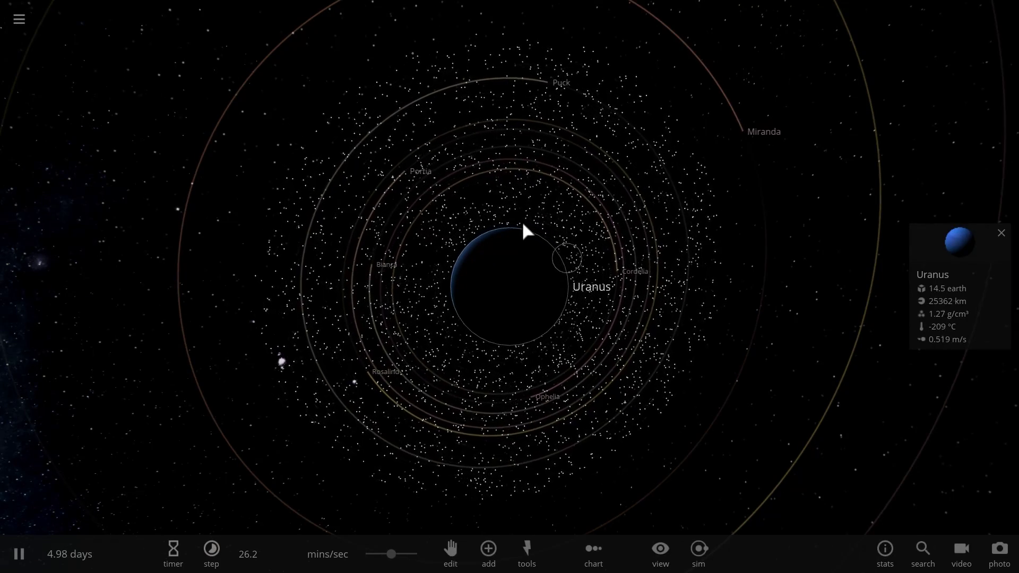
drag(523, 229, 460, 169)
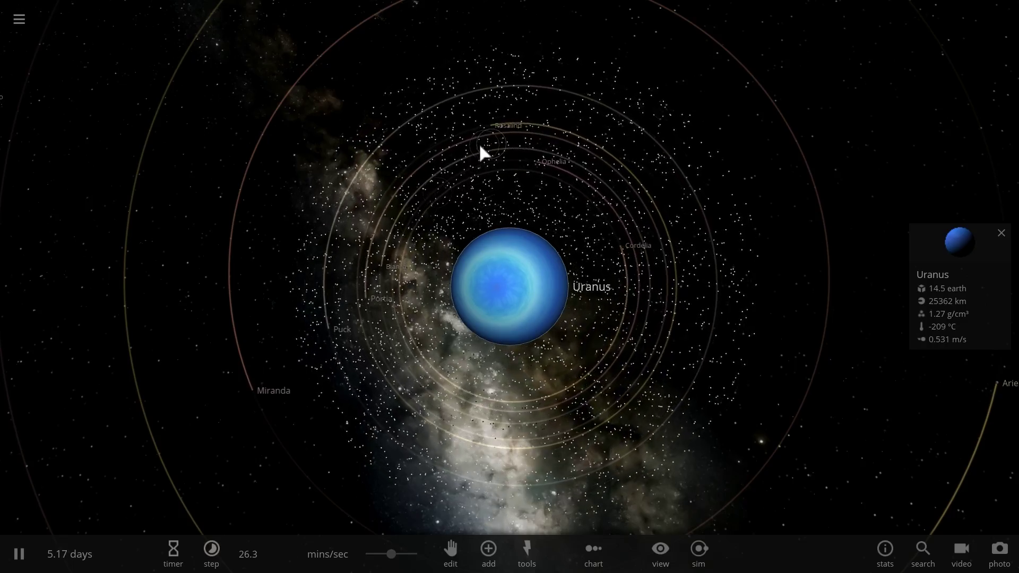
scroll(518, 350, up, 3)
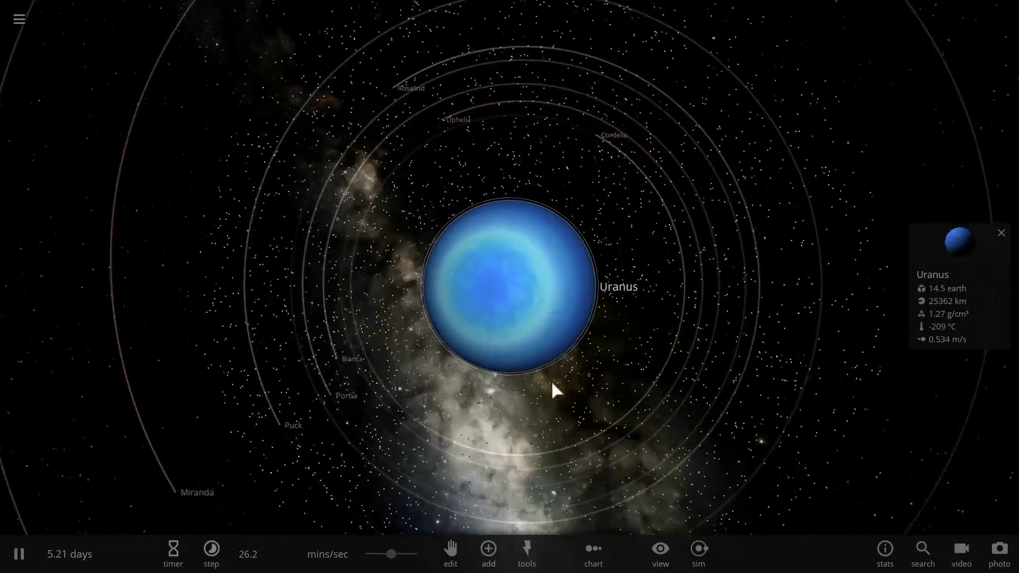
drag(552, 389, 530, 491)
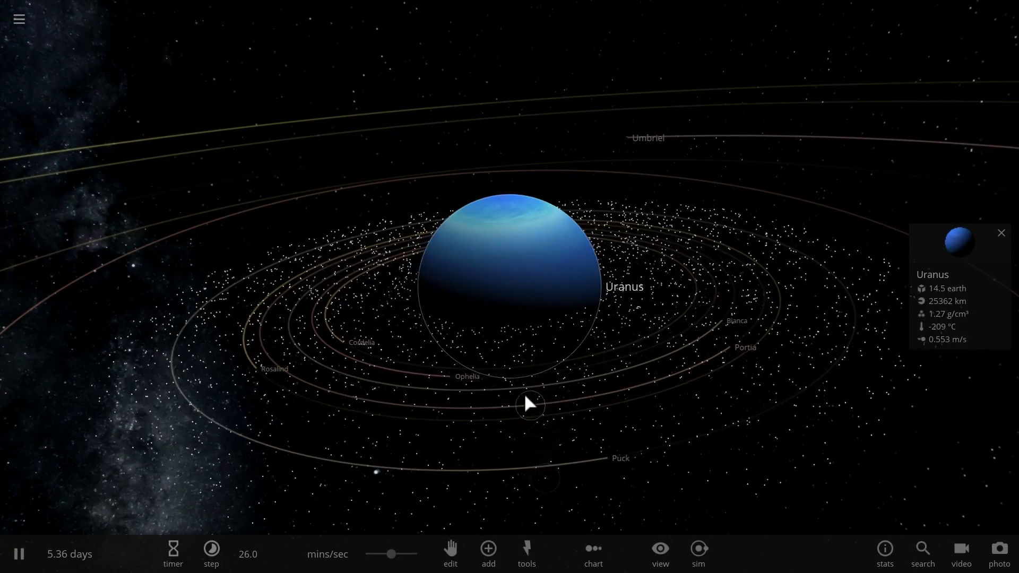
drag(524, 299, 506, 326)
scroll(505, 327, down, 5)
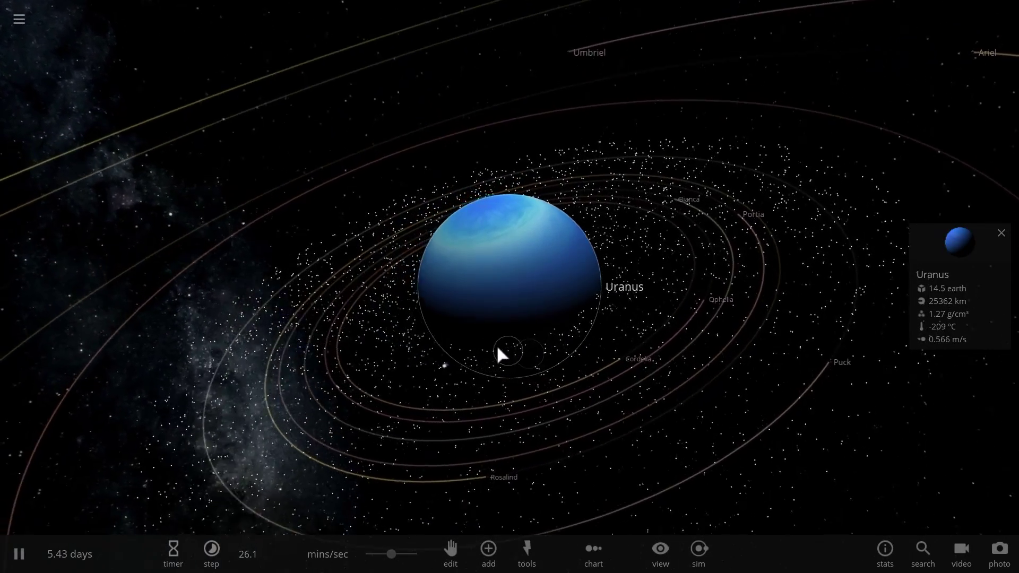
Examine the extent of the particle ring against the orbits of Puck, Miranda, Ariel and Umbriel
scroll(498, 345, down, 5)
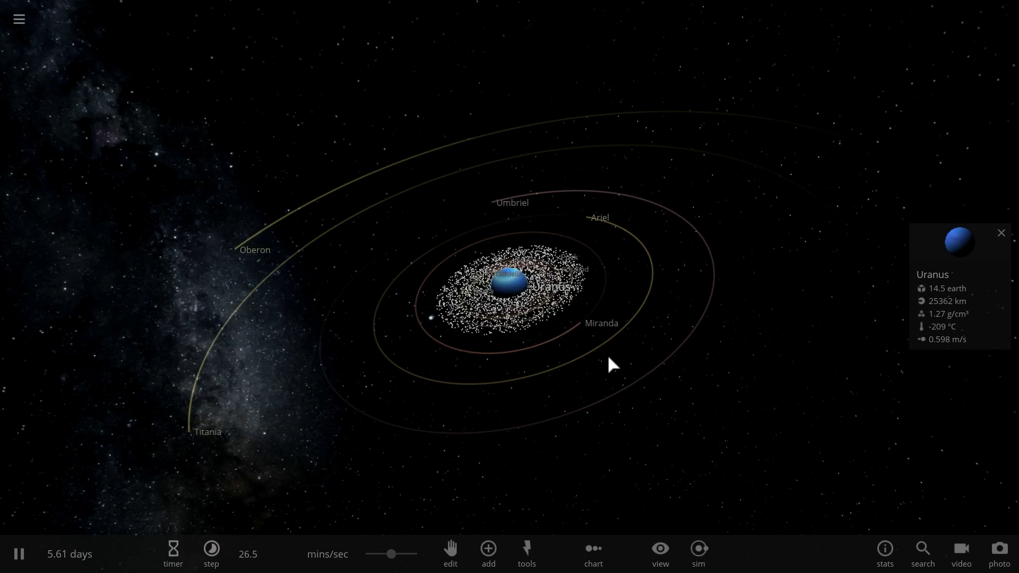
scroll(607, 359, up, 5)
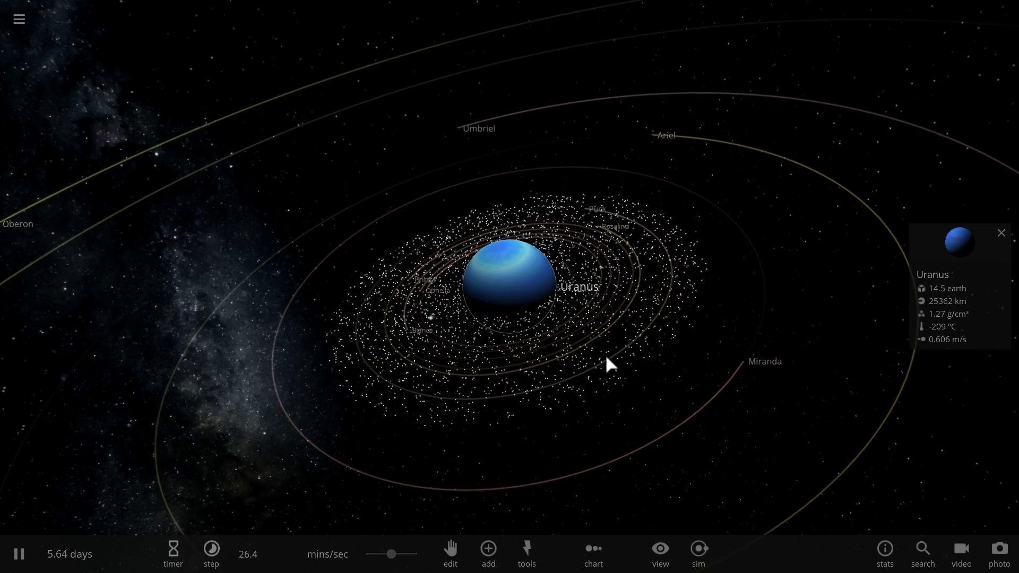
scroll(607, 357, up, 5)
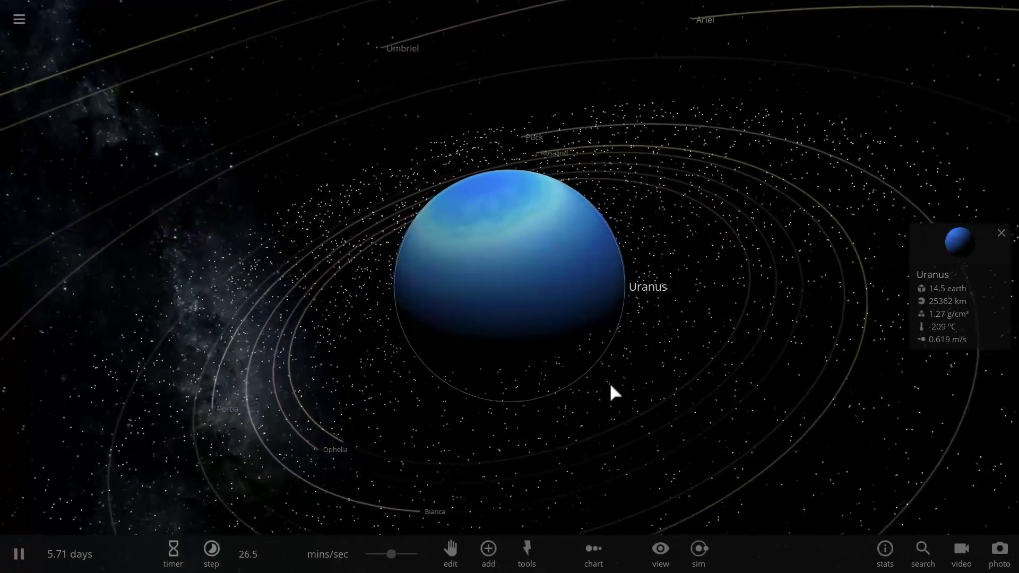
drag(611, 385, 640, 374)
scroll(643, 370, down, 3)
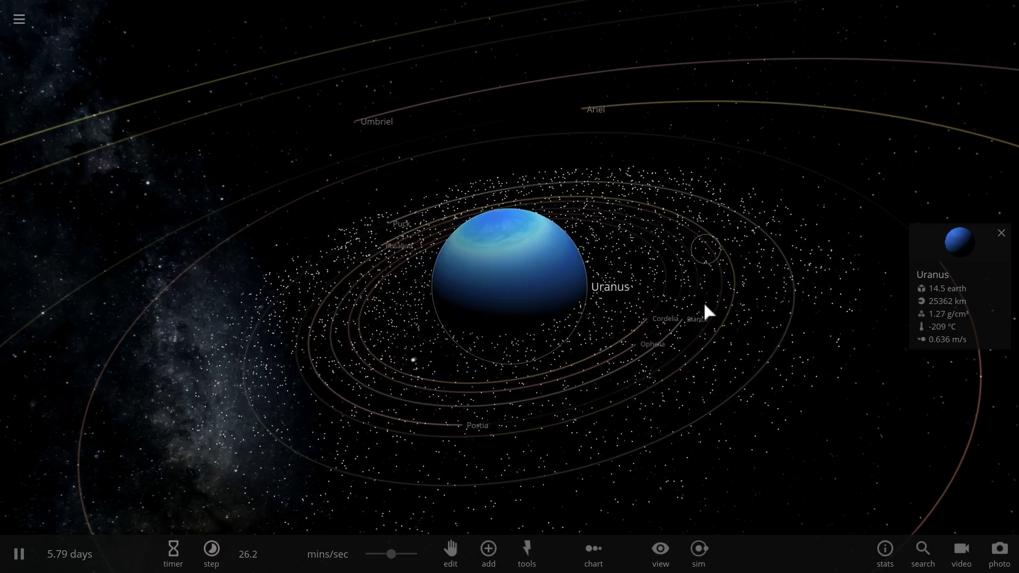
drag(670, 341, 732, 352)
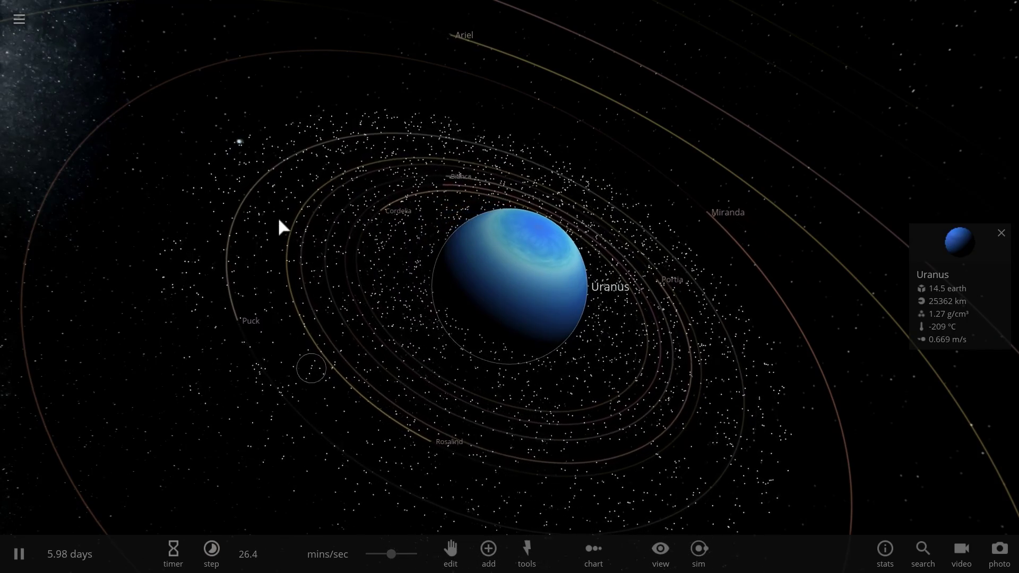
drag(570, 383, 541, 332)
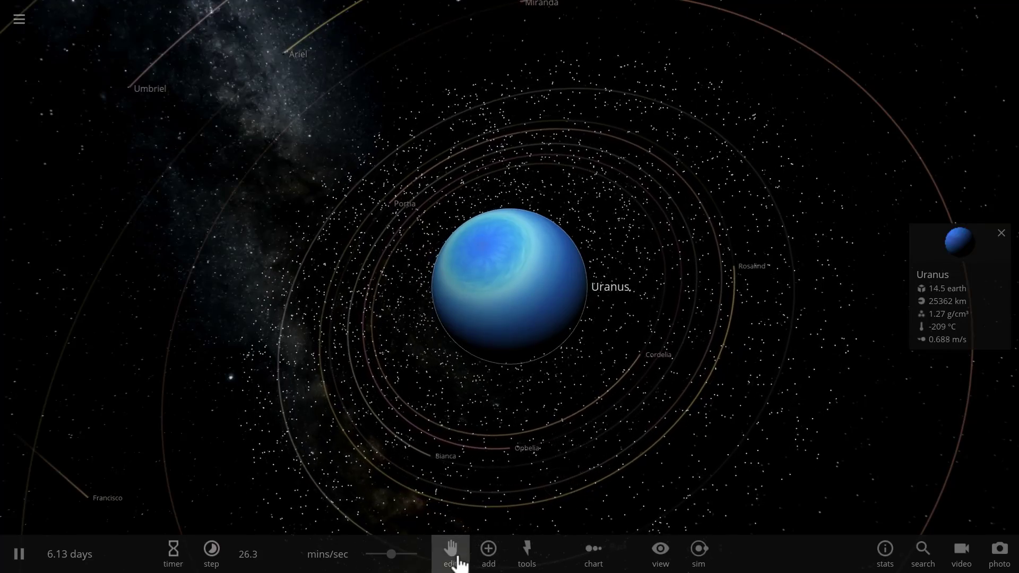
Add the Uranus ring preset around Uranus as 16 bodies instead of particles and speed the simulation up to about 1.7 hours/sec
click(489, 552)
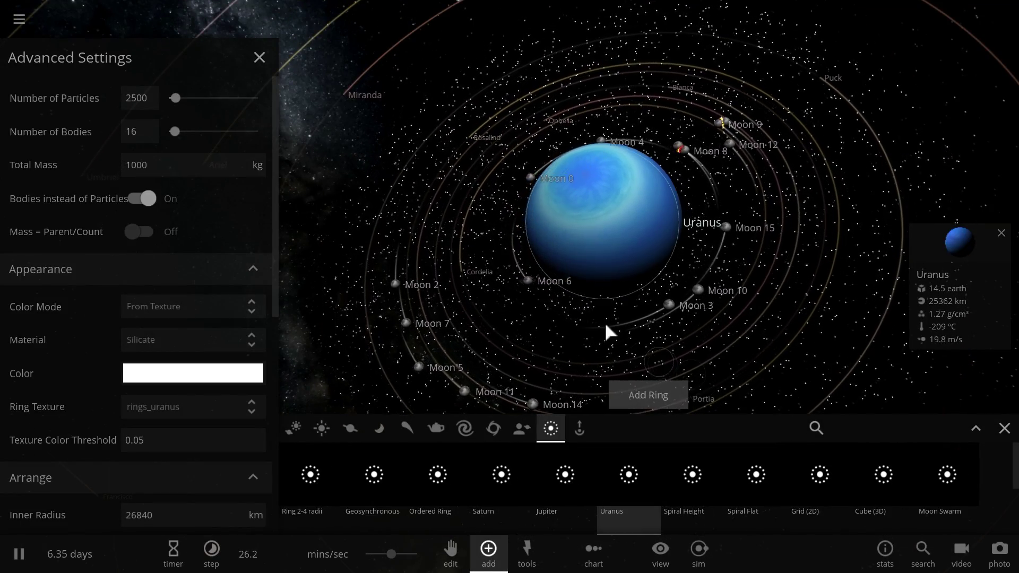
click(258, 57)
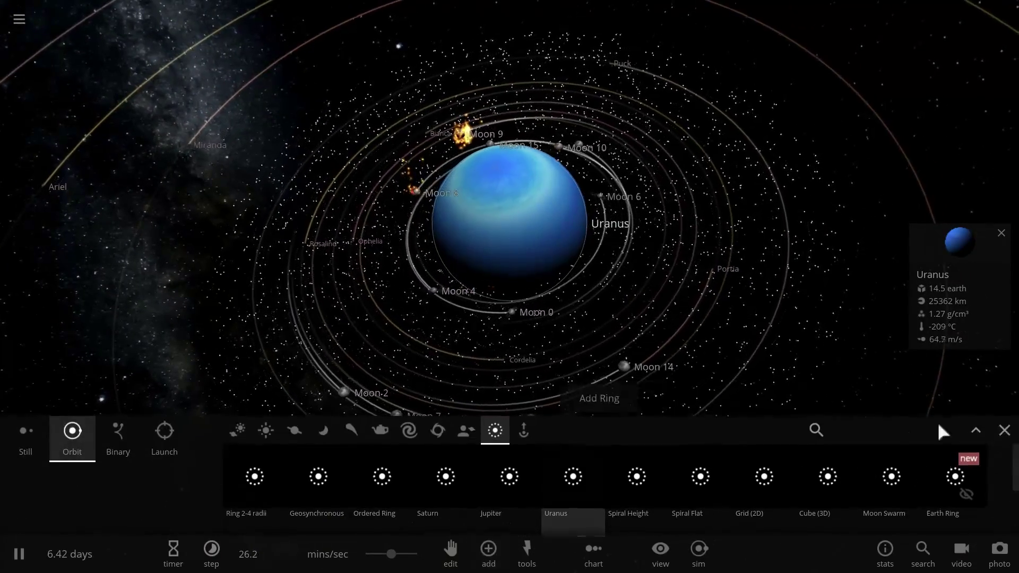
click(1004, 430)
drag(617, 349, 638, 310)
scroll(637, 310, up, 3)
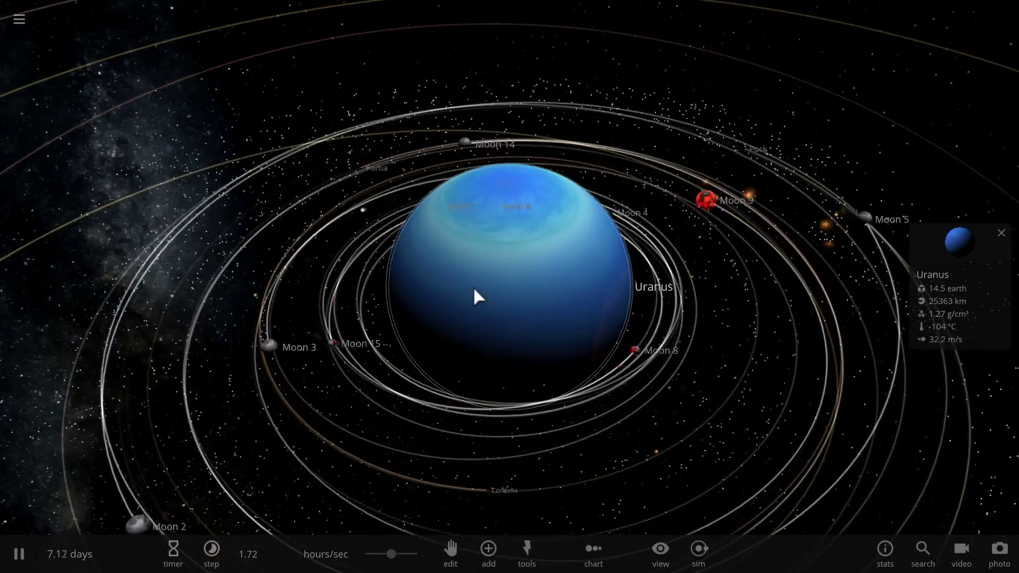
Hide the object trails and examine the added moons and their fragments orbiting Uranus among the ring particles
click(662, 558)
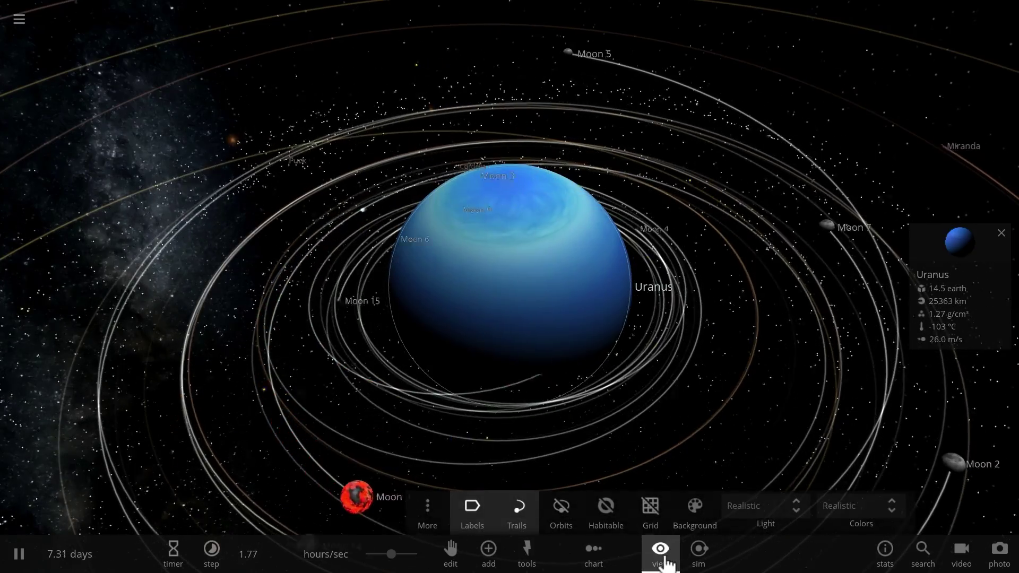
click(517, 530)
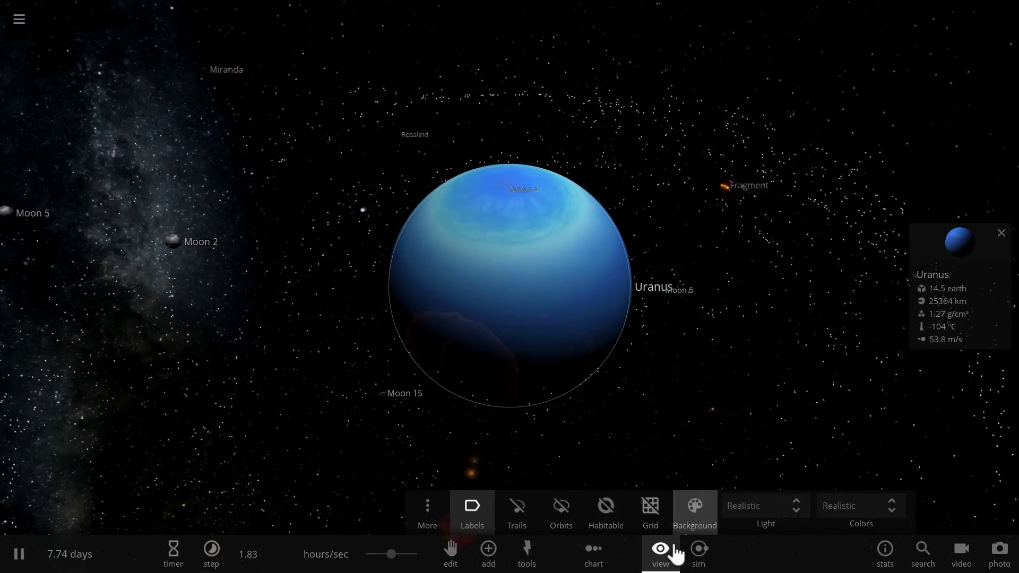
click(661, 558)
scroll(607, 457, down, 3)
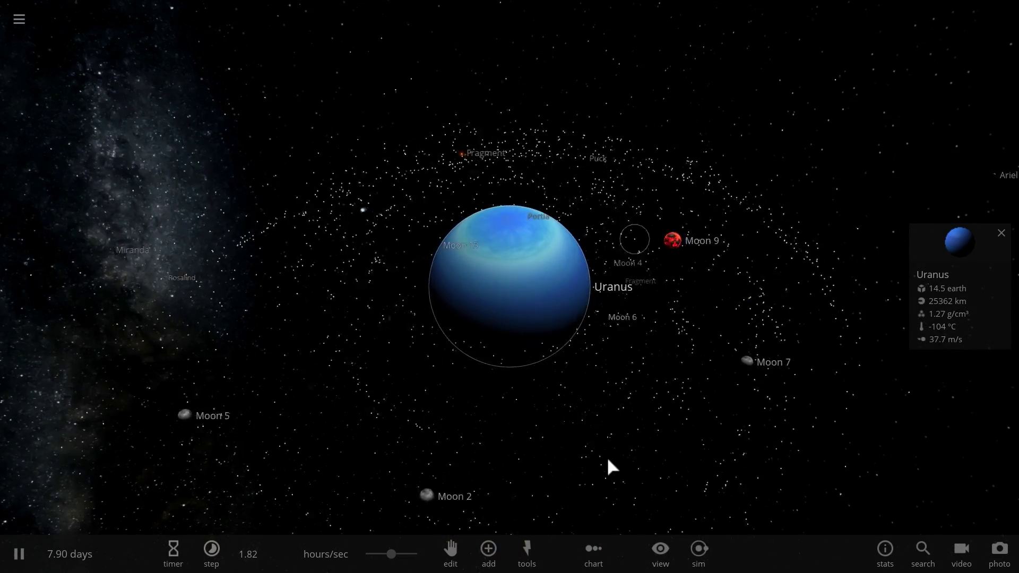
drag(561, 440, 548, 358)
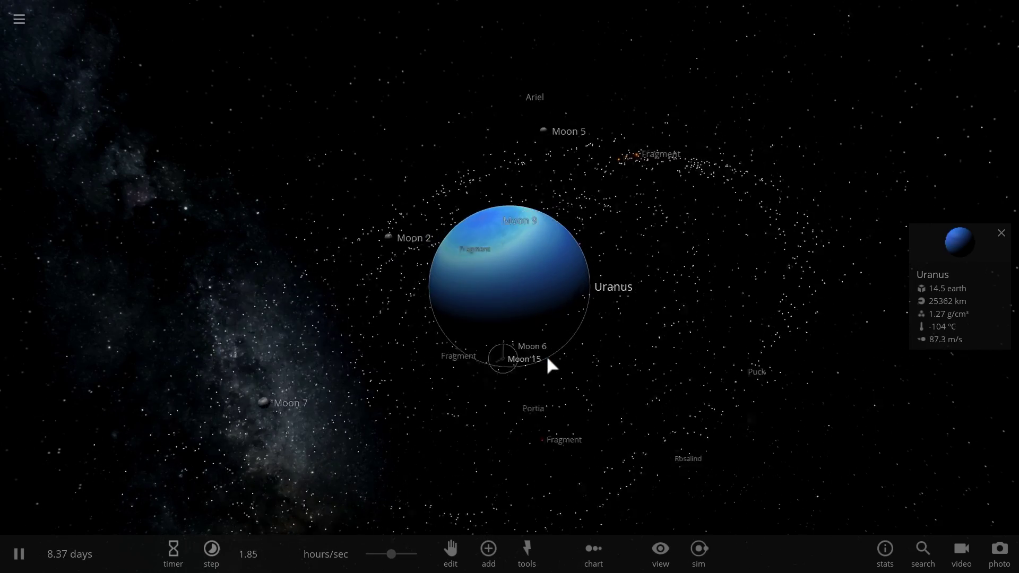
drag(547, 359, 541, 397)
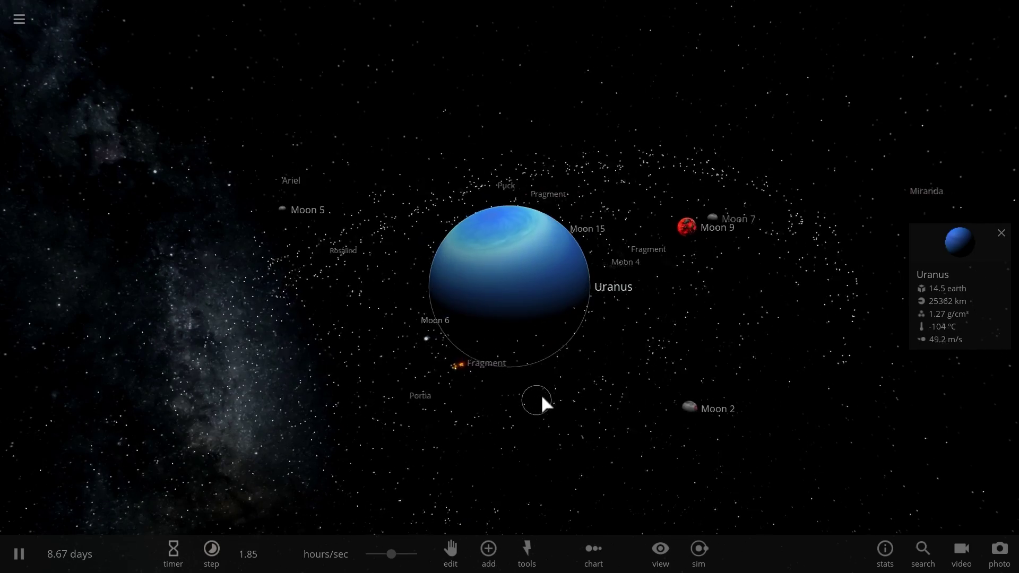
drag(540, 392, 559, 436)
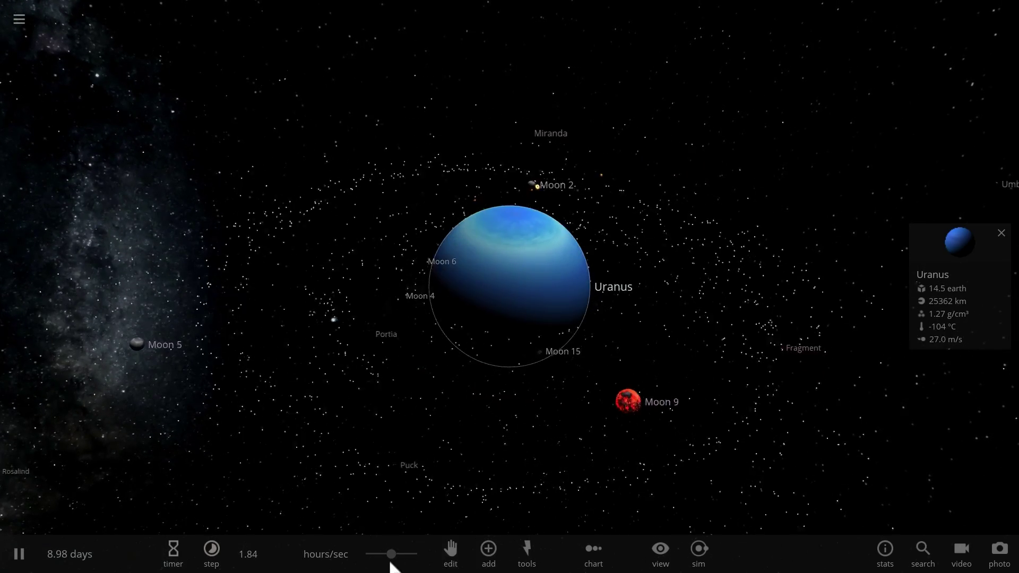